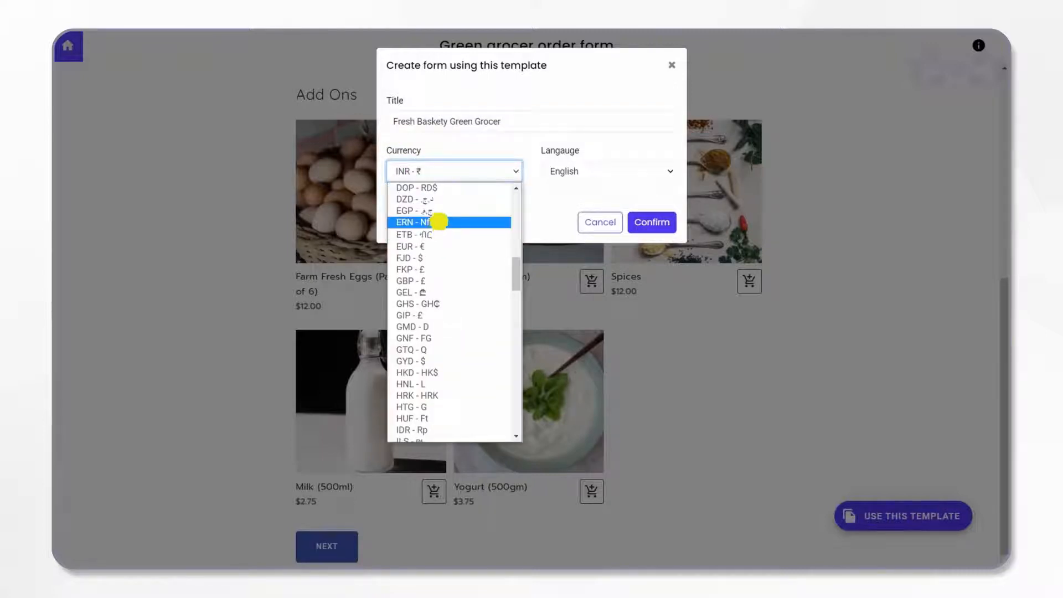
Step: Set the form's currency to EUR - €, create the form from the template and proceed to its editor
left_click(444, 246)
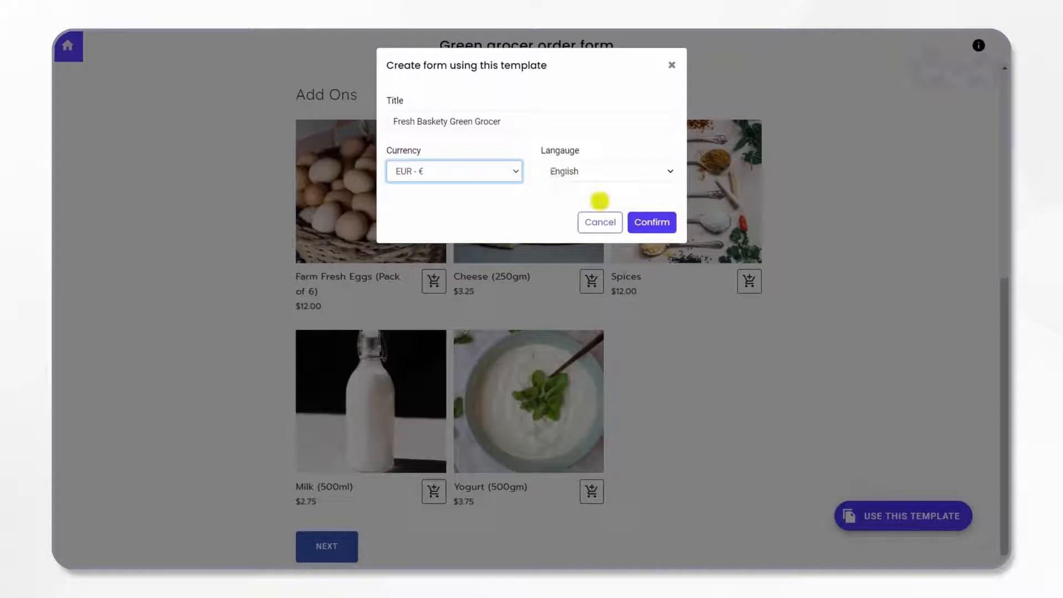
left_click(645, 223)
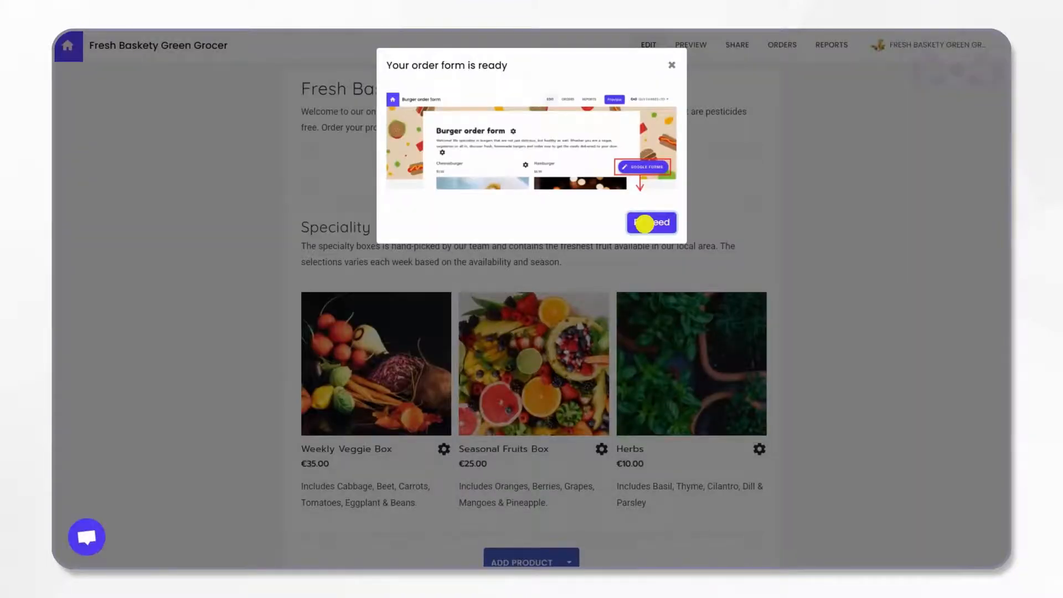
left_click(645, 224)
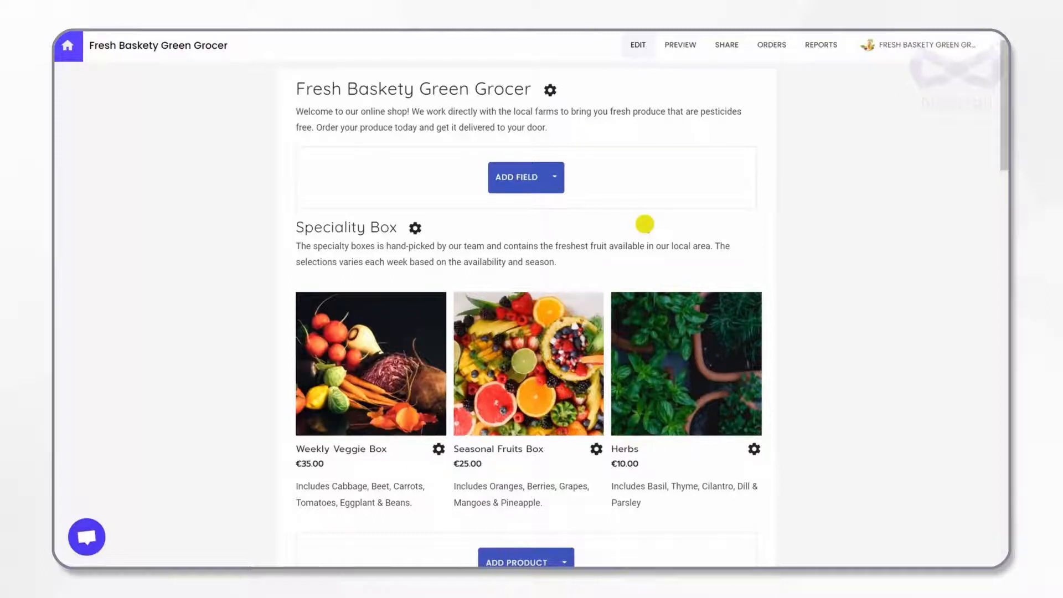
Step: Add "Turnips," after Cabbage in the Weekly Veggie Box description
scroll(644, 224, "down", 1)
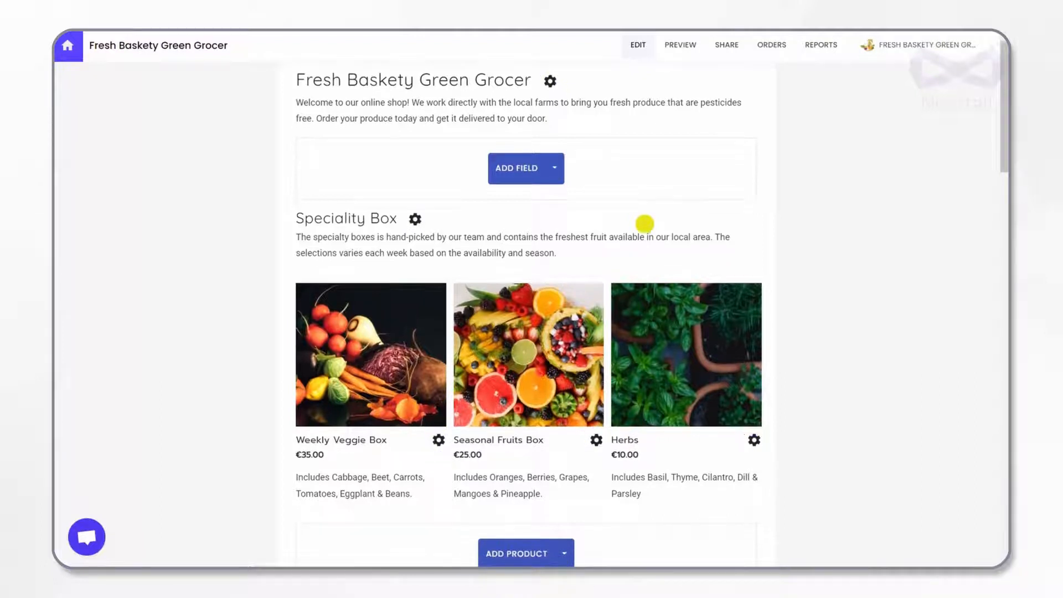
scroll(645, 224, "down", 3)
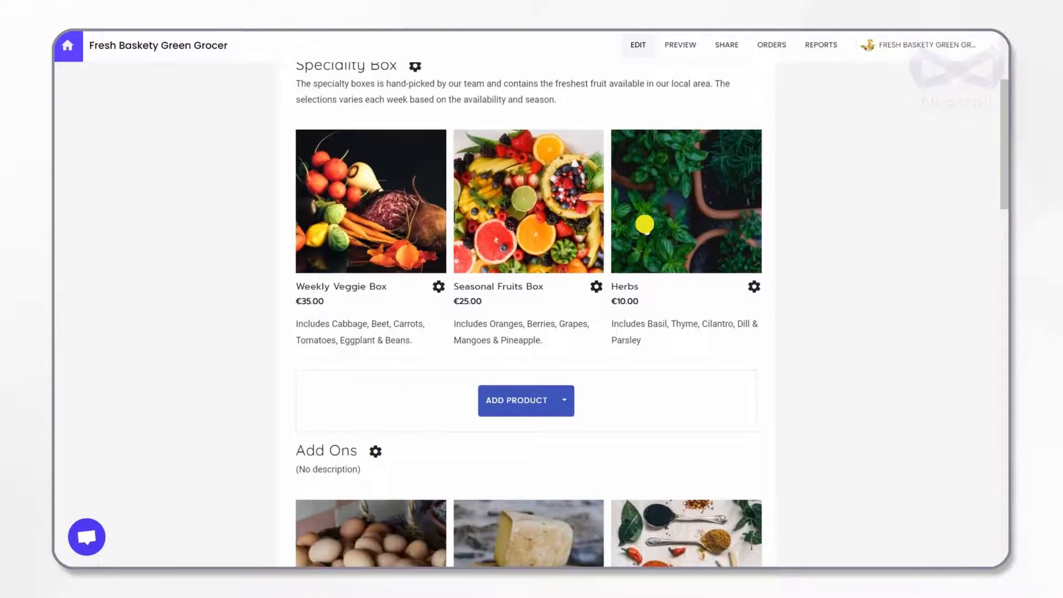
scroll(645, 224, "down", 6)
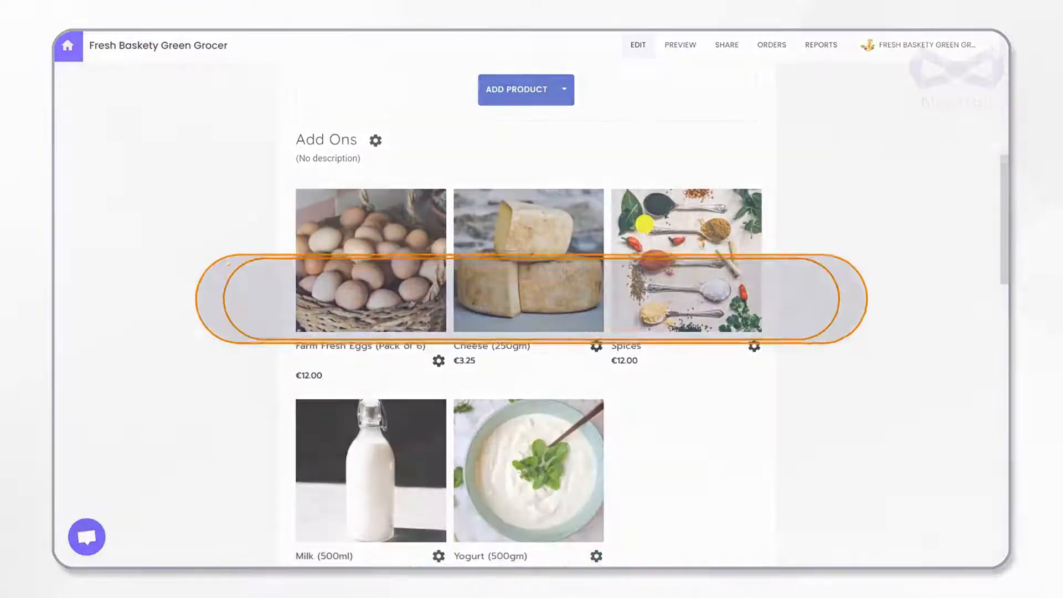
scroll(645, 224, "down", 1)
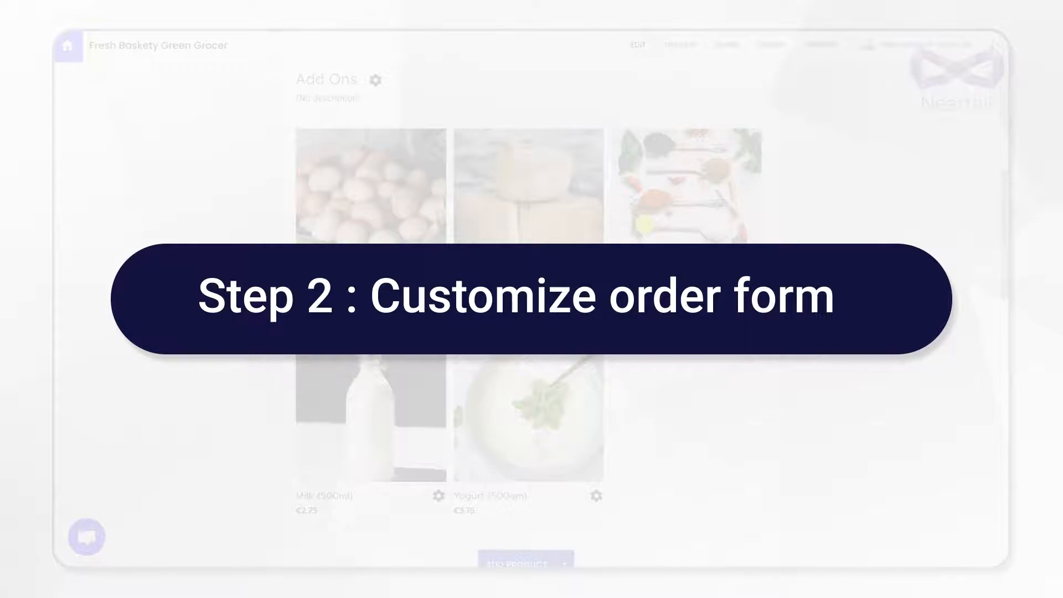
scroll(645, 224, "up", 8)
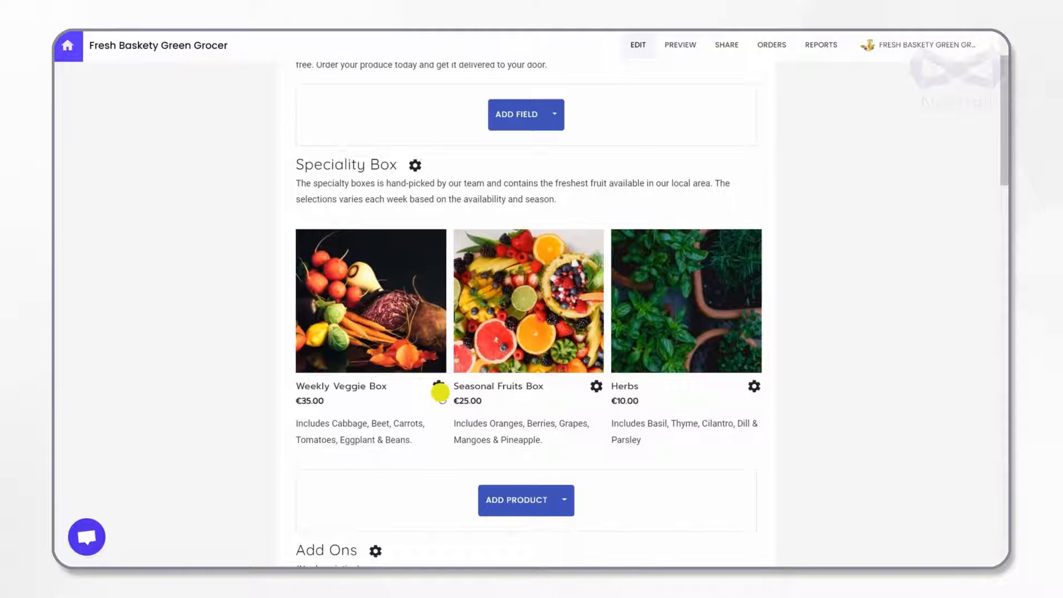
left_click(439, 388)
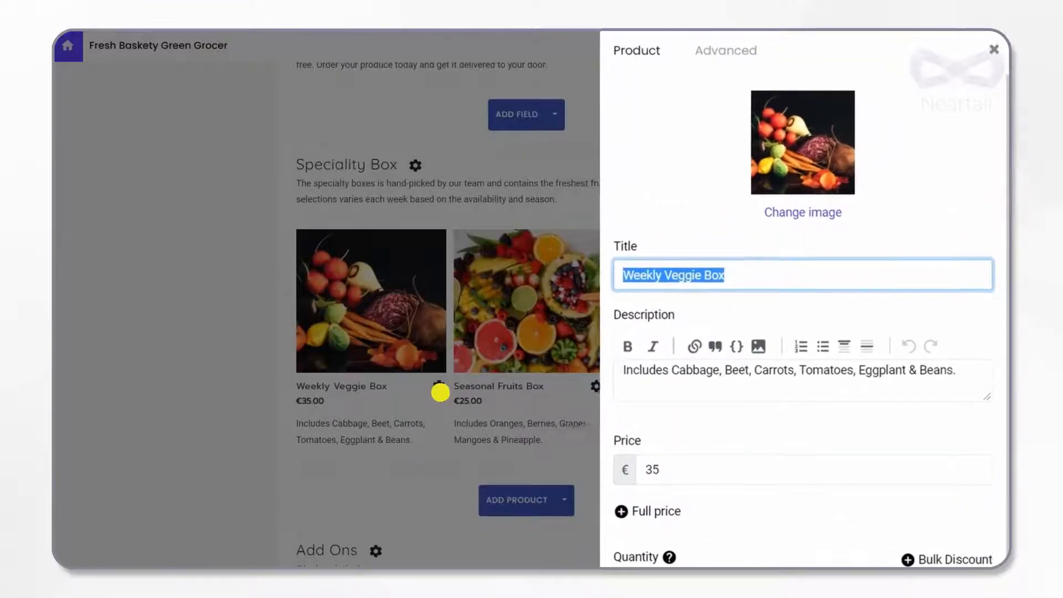
left_click(720, 373)
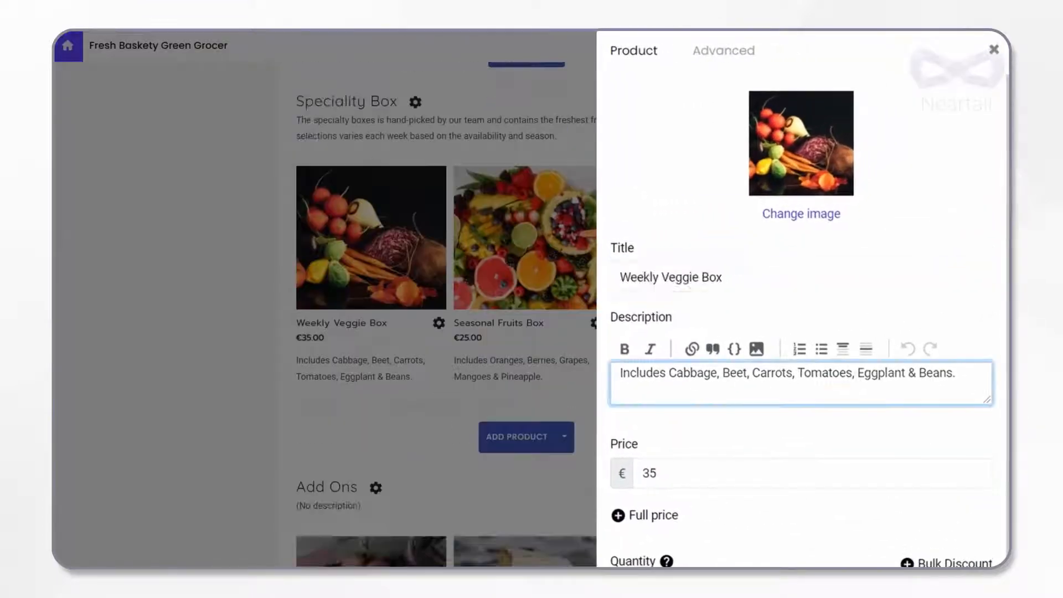
type("T")
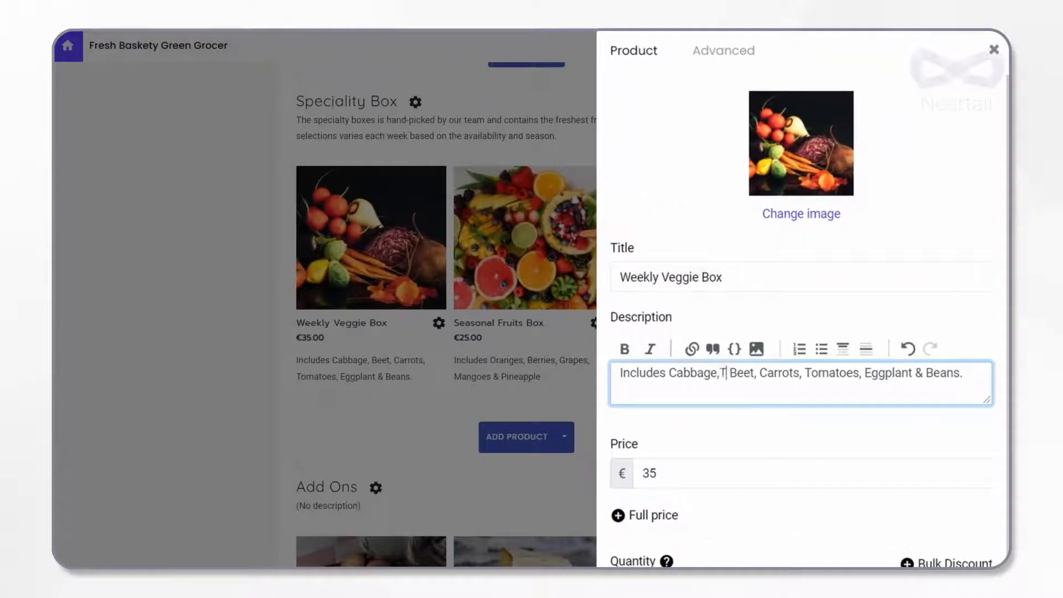
type("urni")
scroll(808, 299, "down", 2)
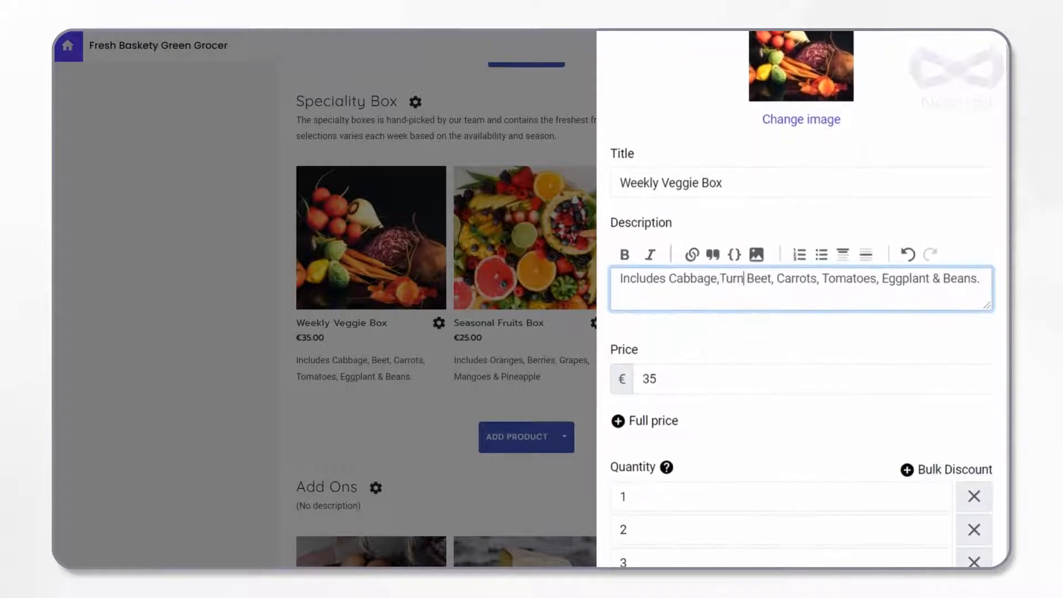
type("ps,")
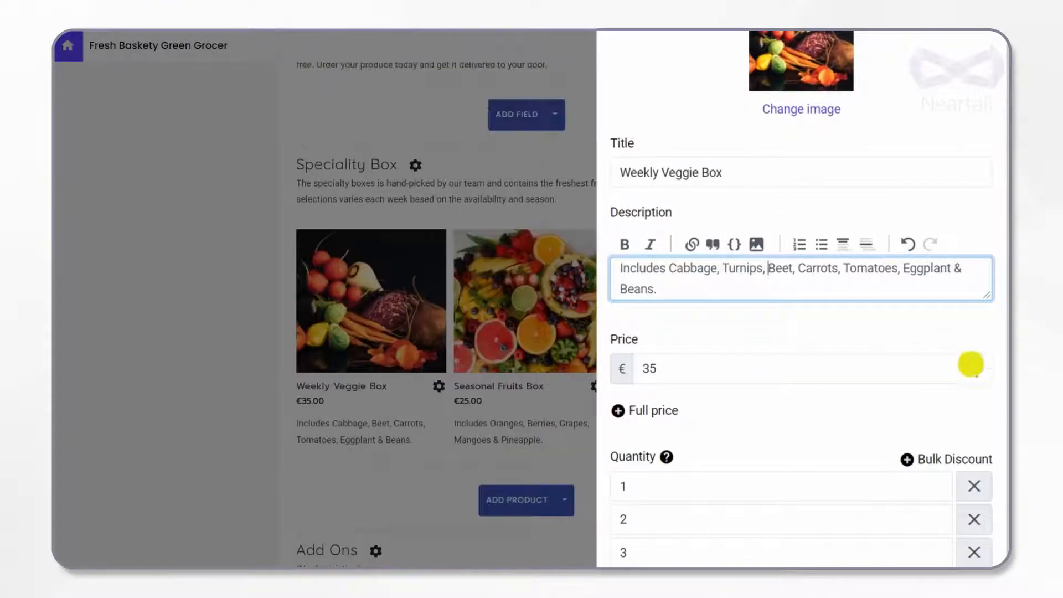
Step: Set the Weekly Veggie Box price to €37 and save the product
left_click(829, 382)
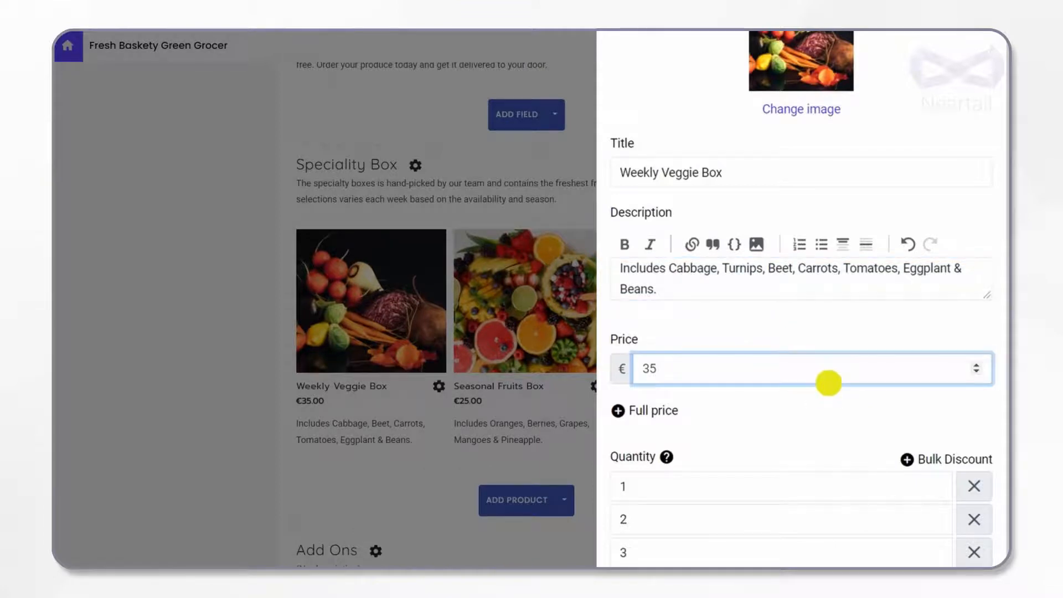
key("BackSpace")
type("7")
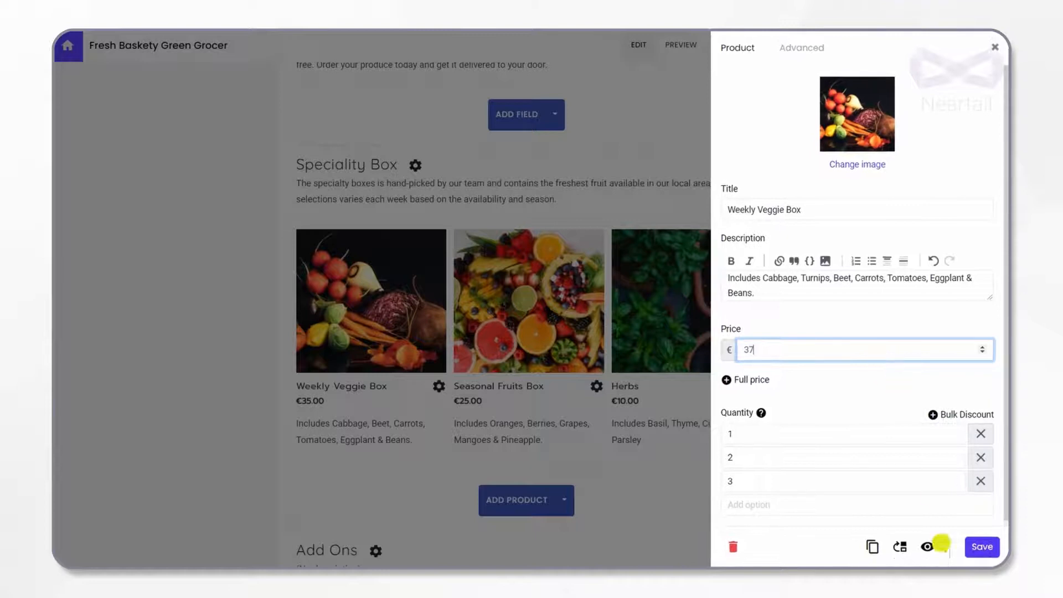
left_click(981, 543)
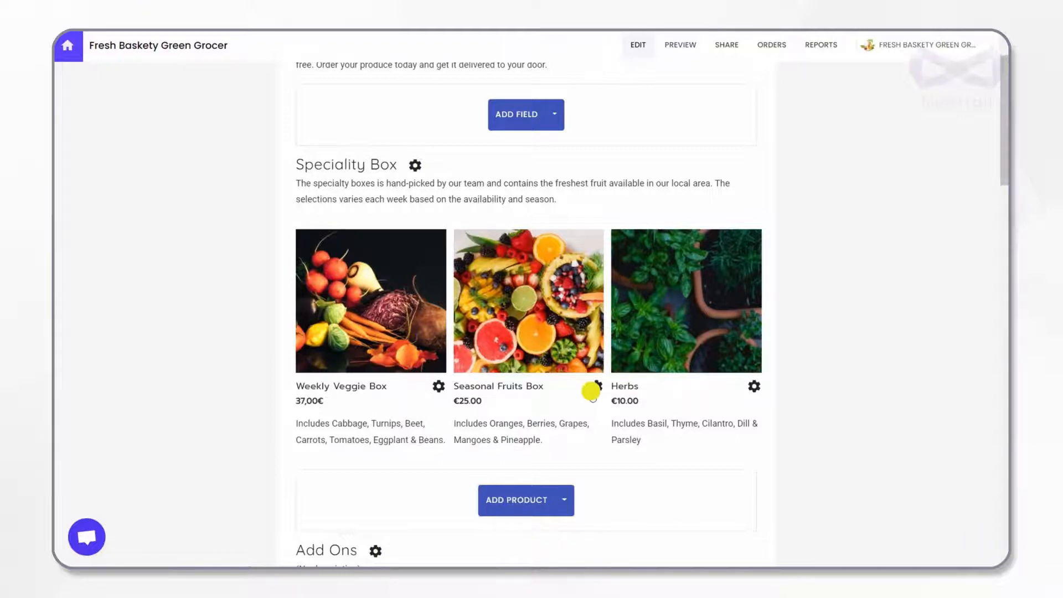
Step: Duplicate the Seasonal Fruits Box product and retitle the copy "5Kg Citrus Fruit Box"
left_click(591, 390)
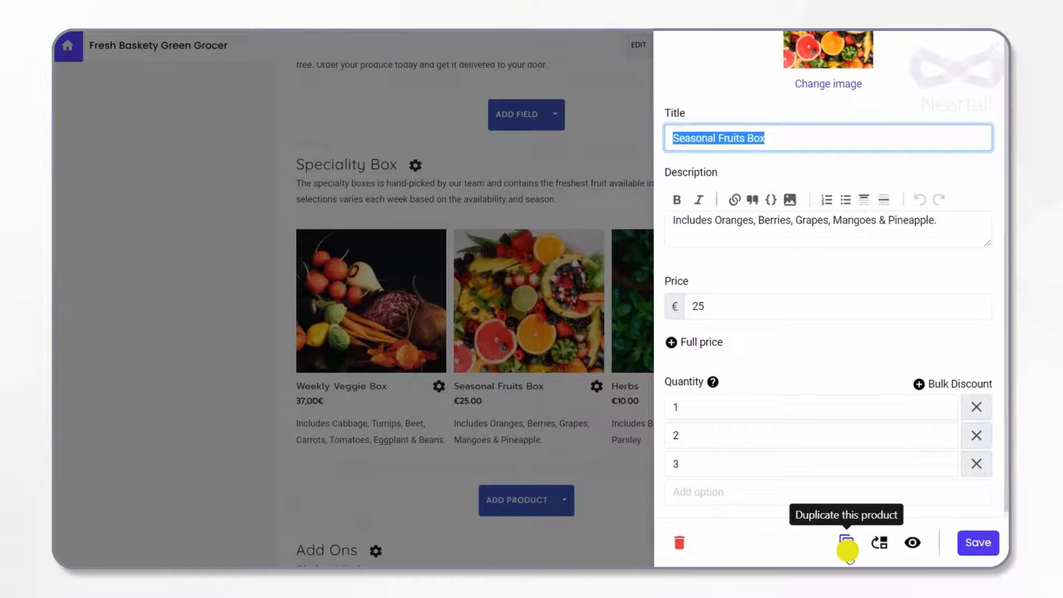
left_click(847, 548)
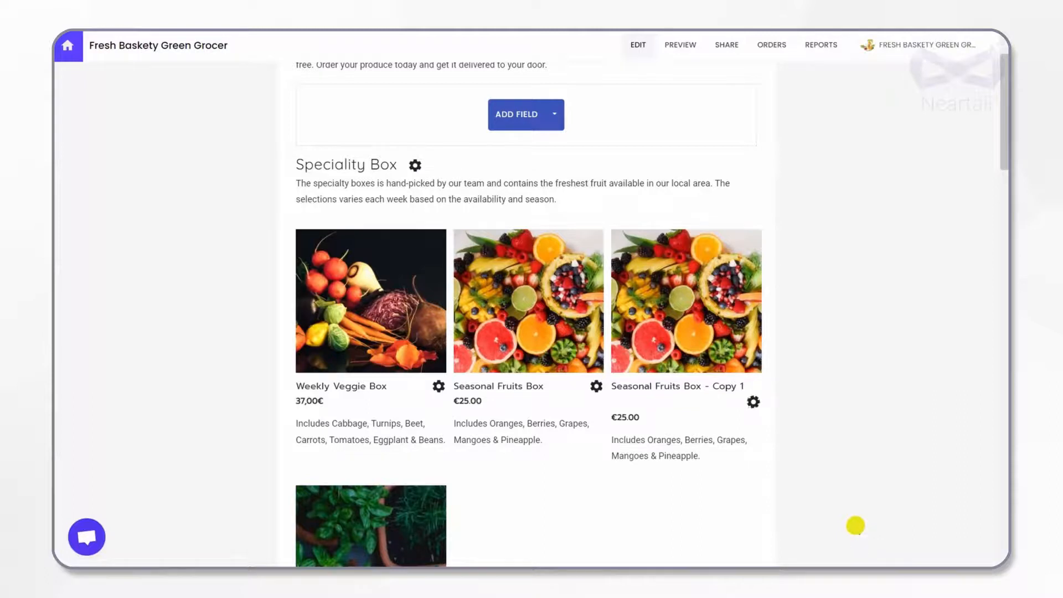
left_click(754, 402)
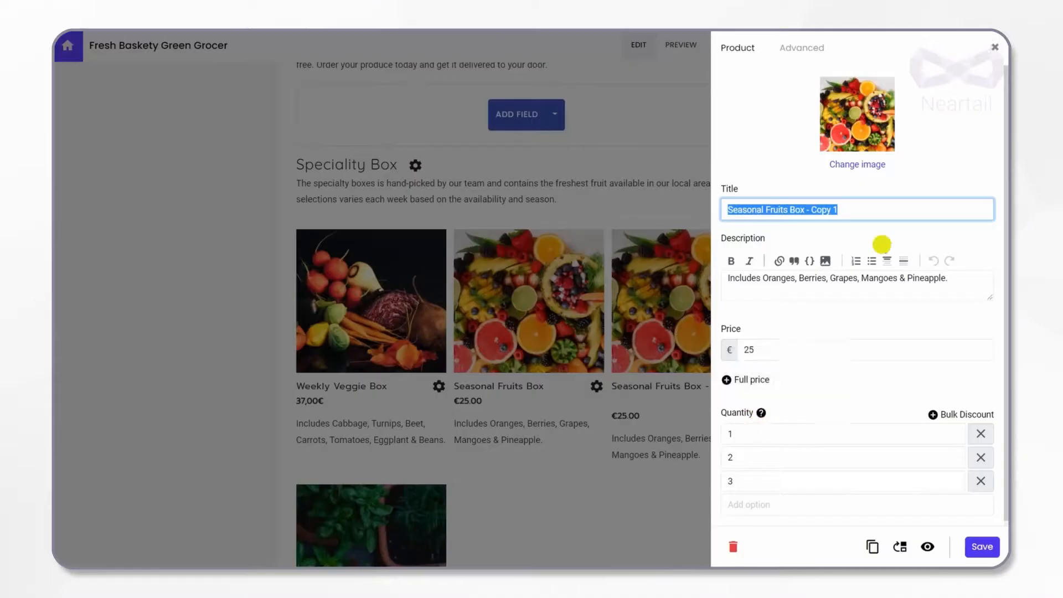
type("5Kg Citrus Fruit Box")
Step: Change the copied product's description to "Includes Oranges, Lemon, Sweet Lime." and set its price to €27
left_click_drag(949, 278, 799, 283)
type("Lemon, Sweet Lime.")
left_click(793, 352)
key("BackSpace")
type("7")
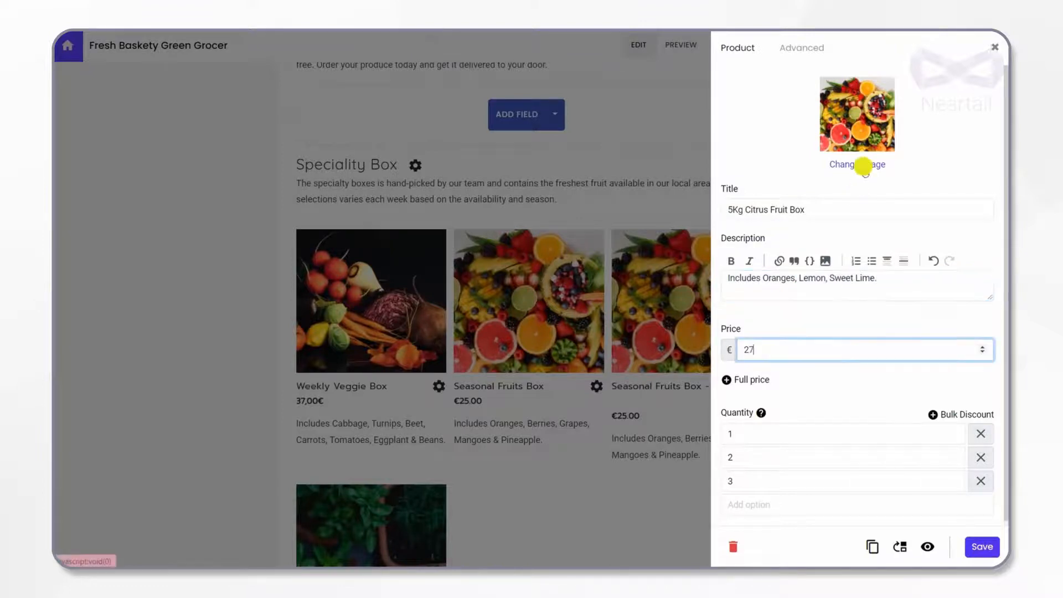
Step: Replace the citrus box's picture with the citrus fruit image and save the product
left_click(858, 164)
left_click(269, 142)
left_click(443, 310)
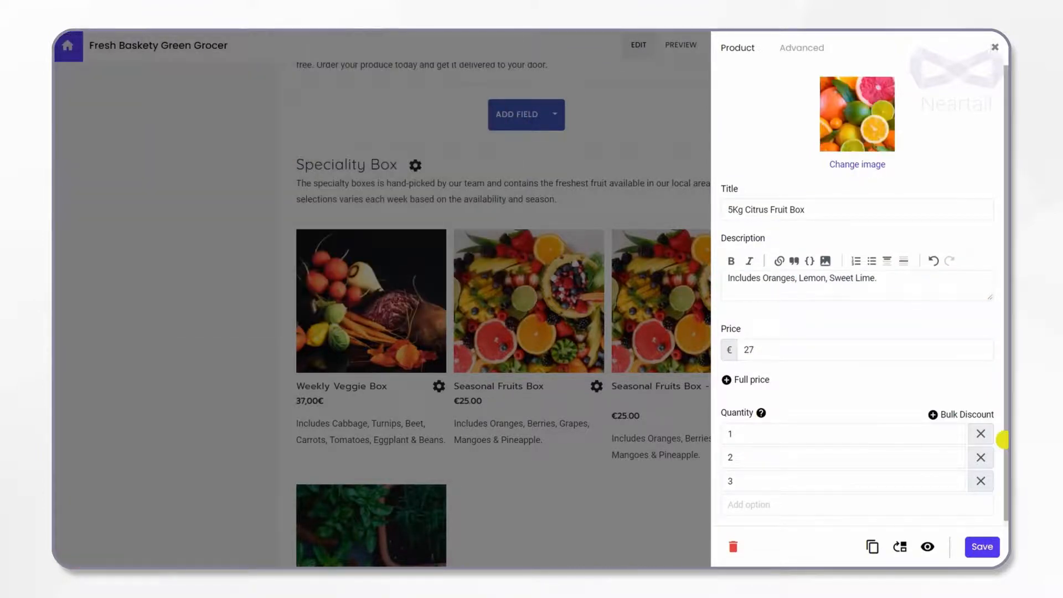
left_click(983, 547)
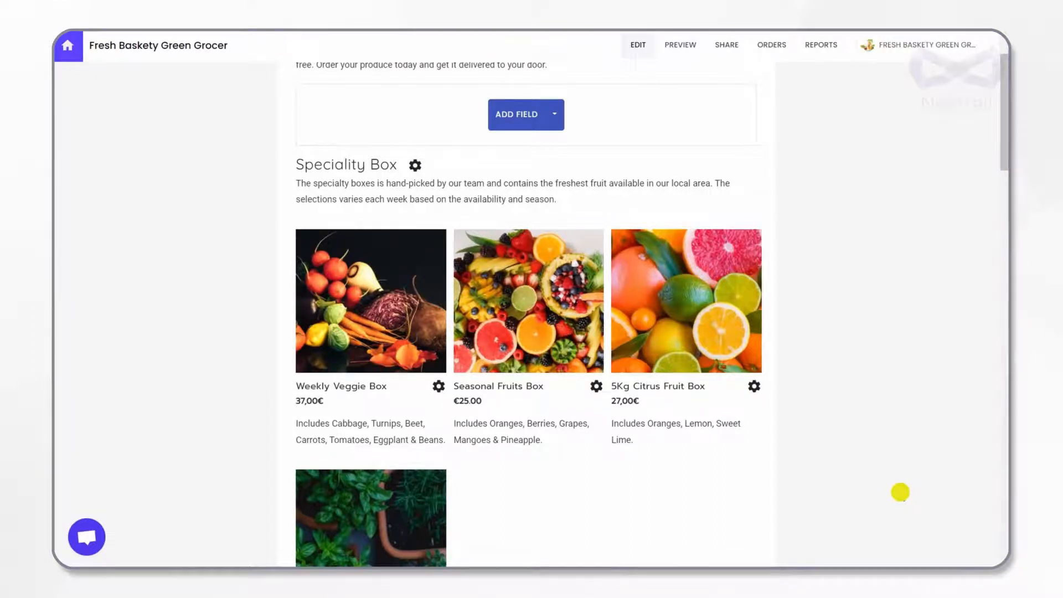
Step: Delete the Yogurt (500gm) product from the Add Ons section
scroll(903, 495, "down", 15)
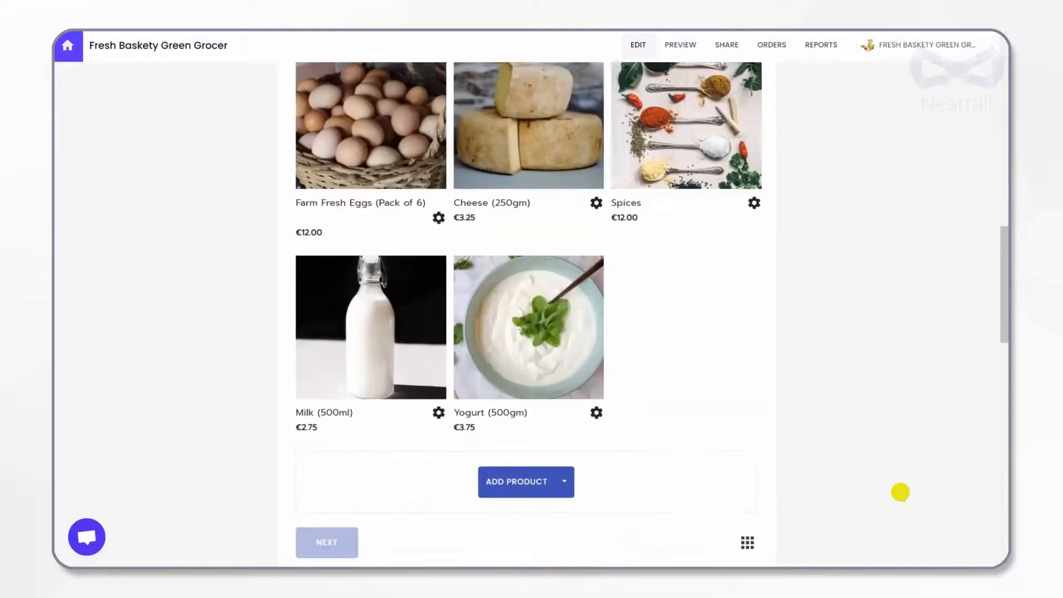
left_click(596, 370)
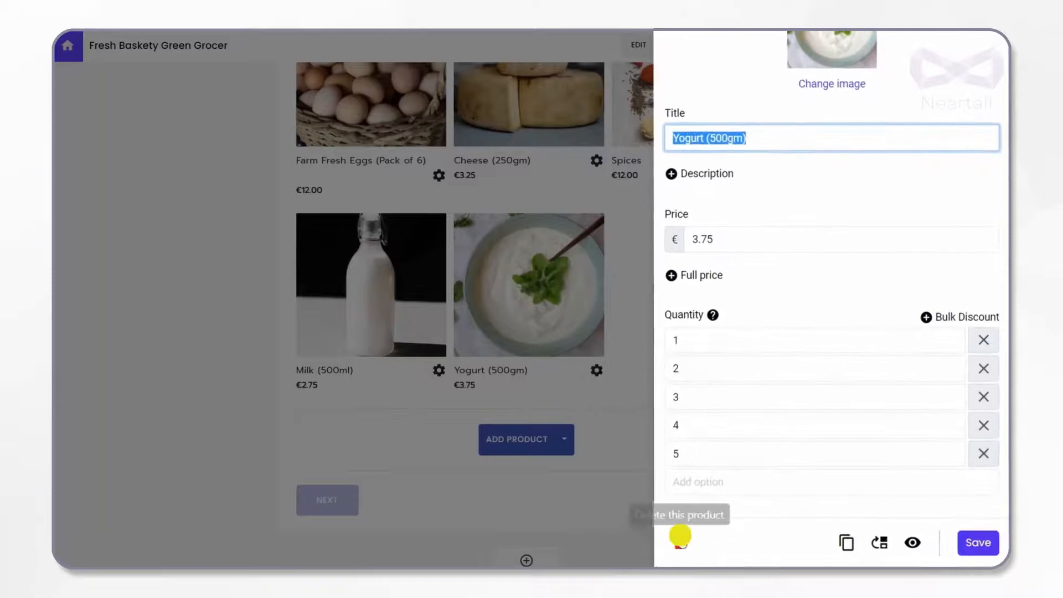
left_click(678, 541)
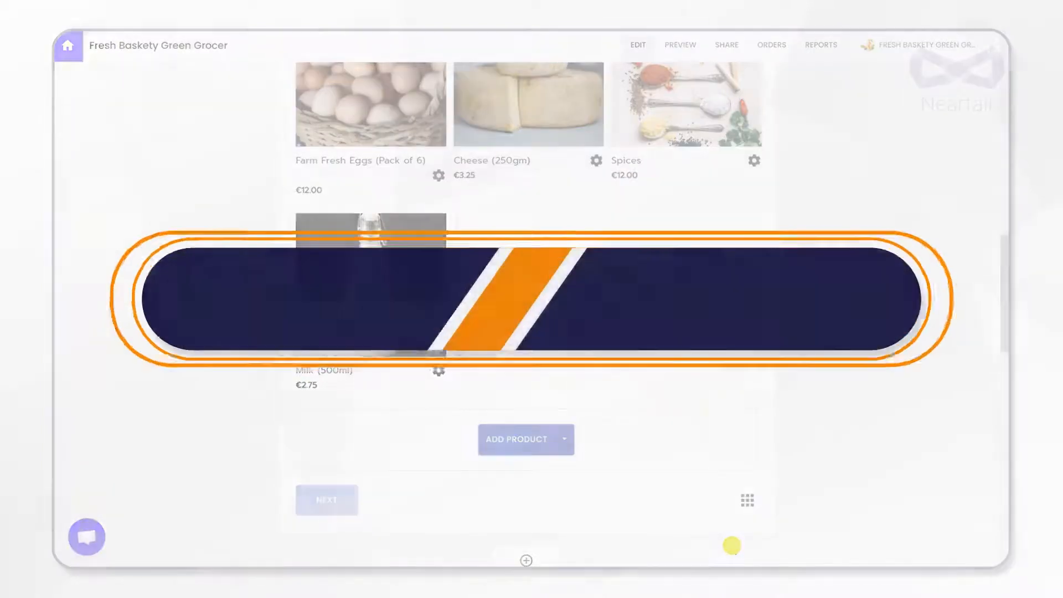
Step: Preview the order form at tablet and phone sizes, and look at its general theme settings without changing them
scroll(702, 381, "up", 1)
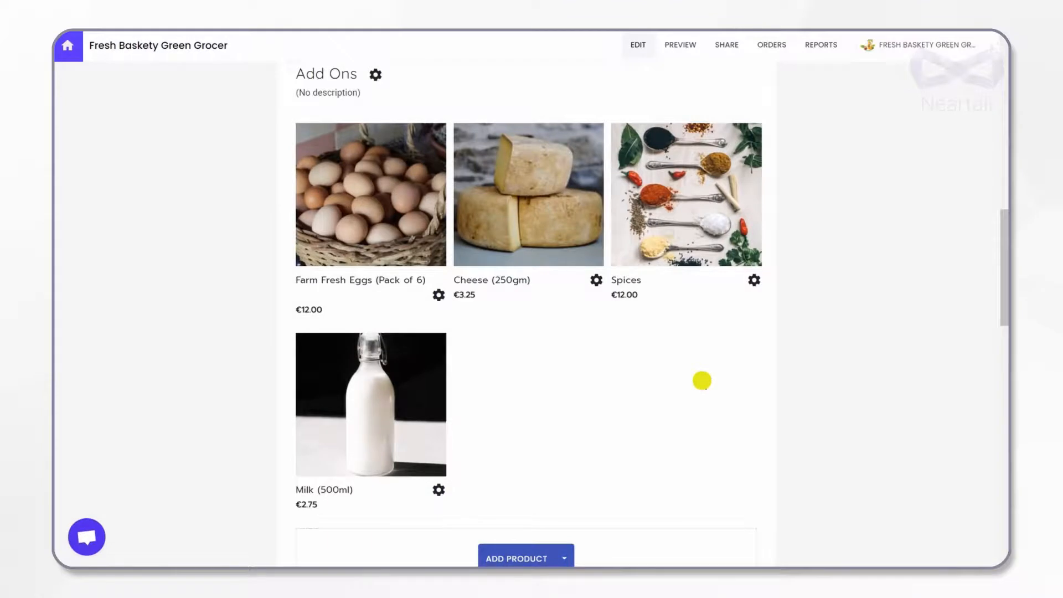
left_click(692, 43)
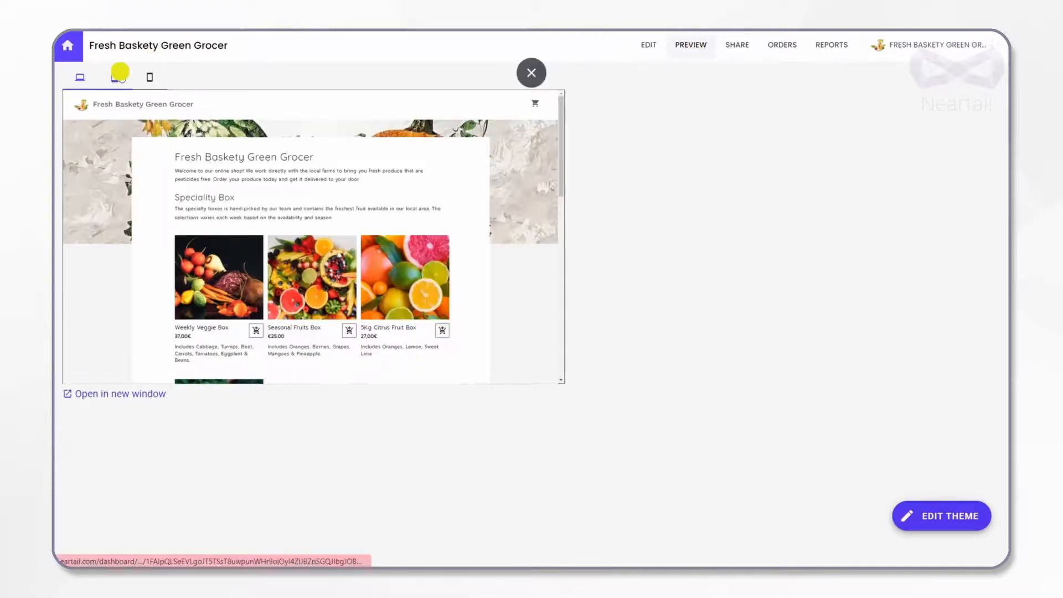
left_click(119, 74)
left_click(148, 79)
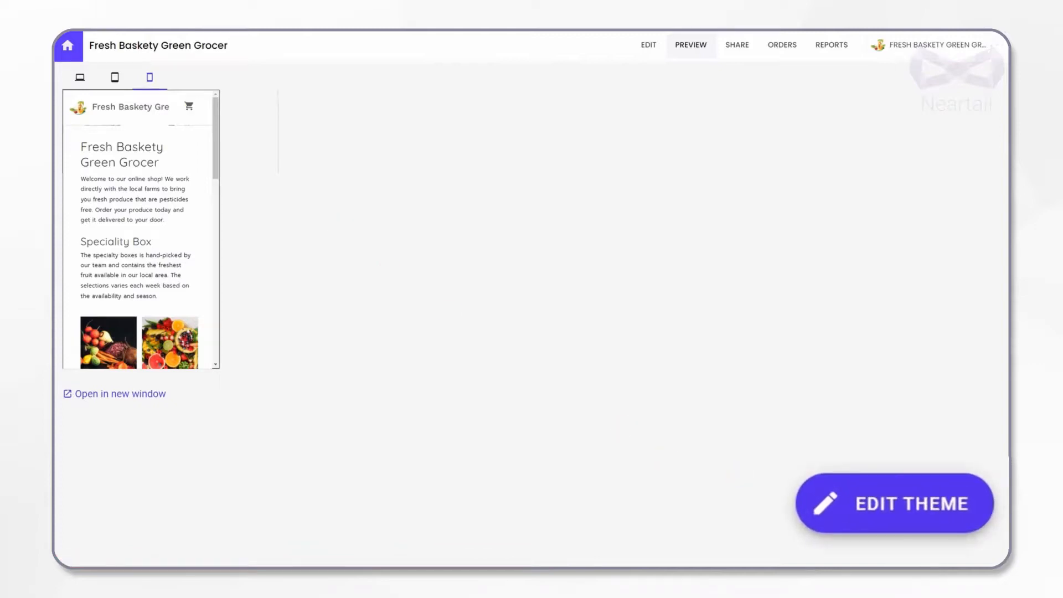
left_click(825, 506)
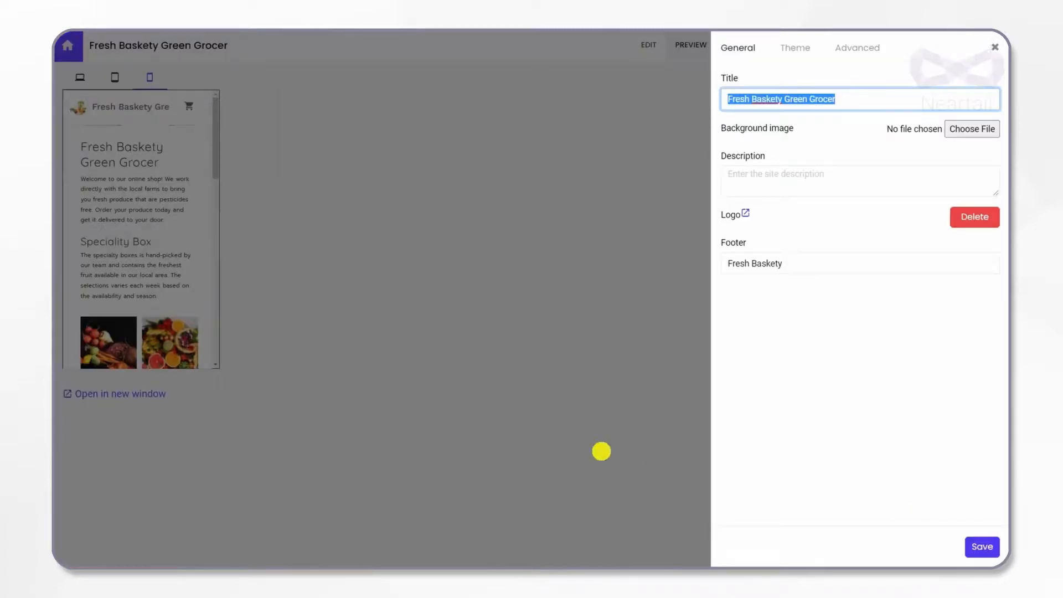
left_click(602, 452)
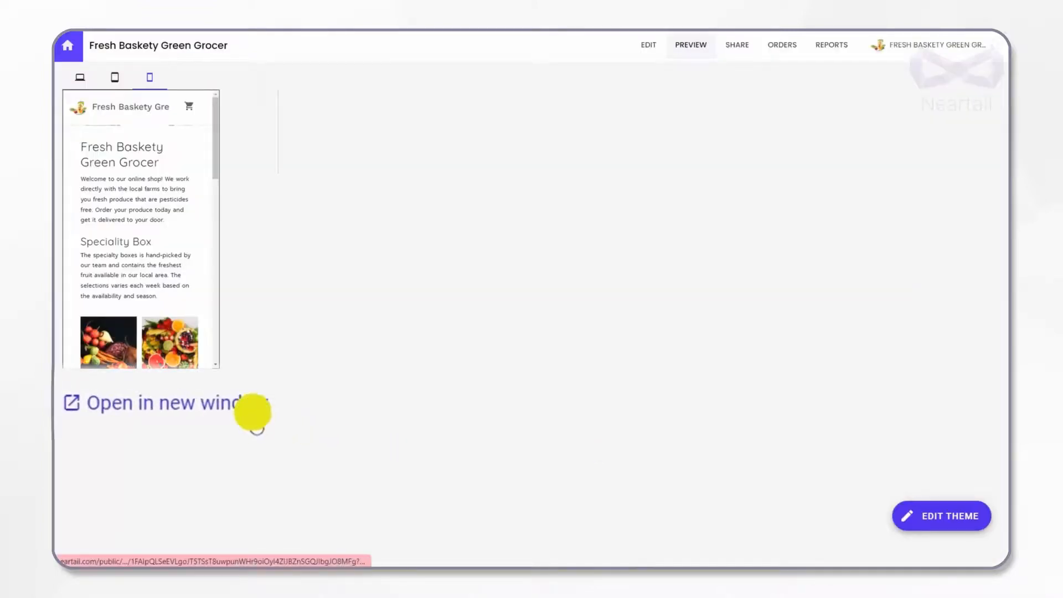
Step: Open the order form in a new window and add a quantity of 1 Weekly Veggie Box to the cart
left_click(253, 412)
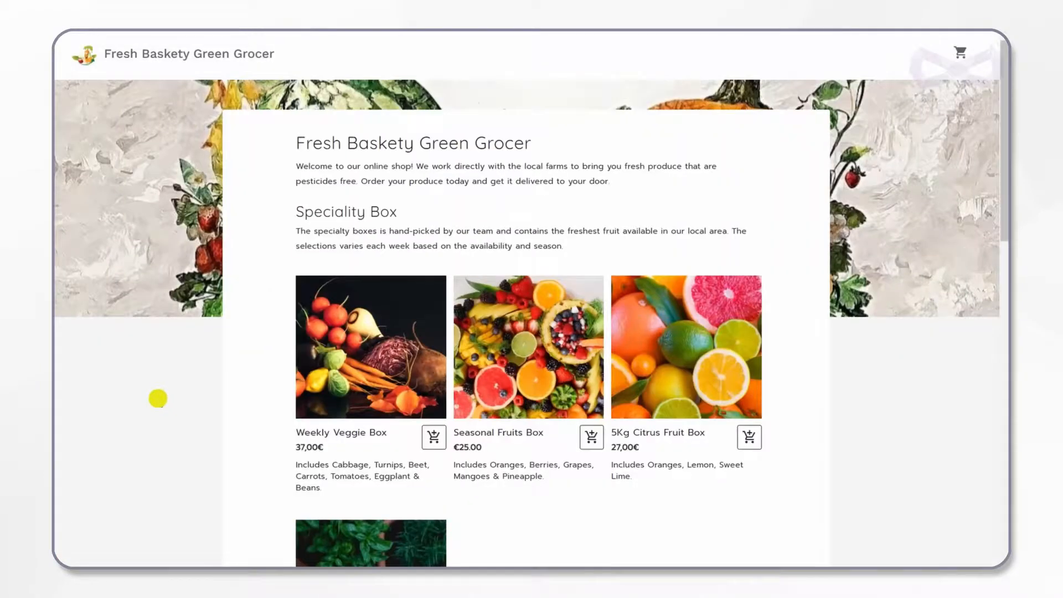
scroll(158, 398, "down", 1)
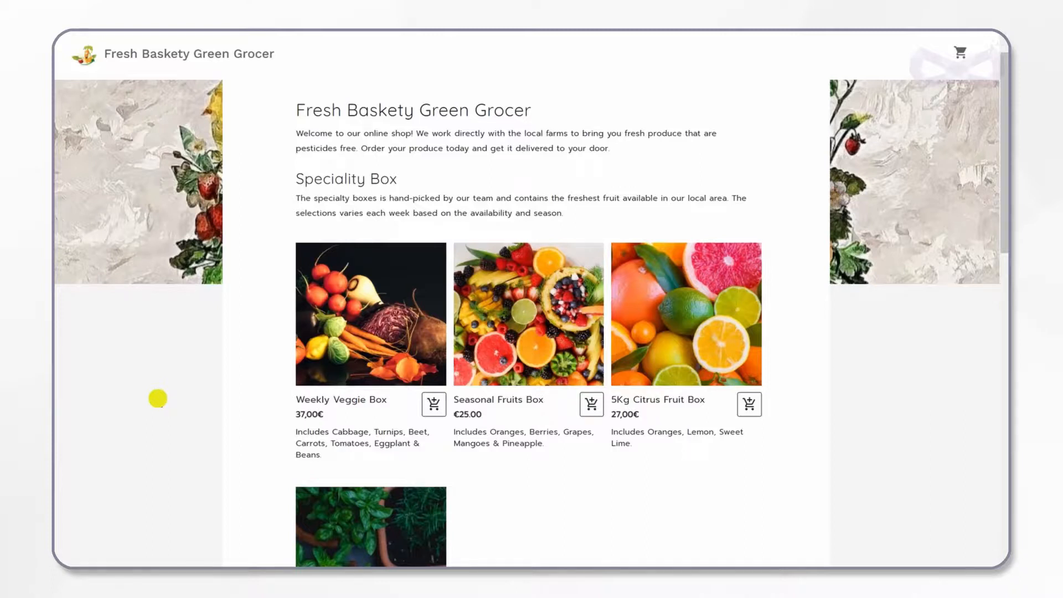
scroll(157, 398, "down", 4)
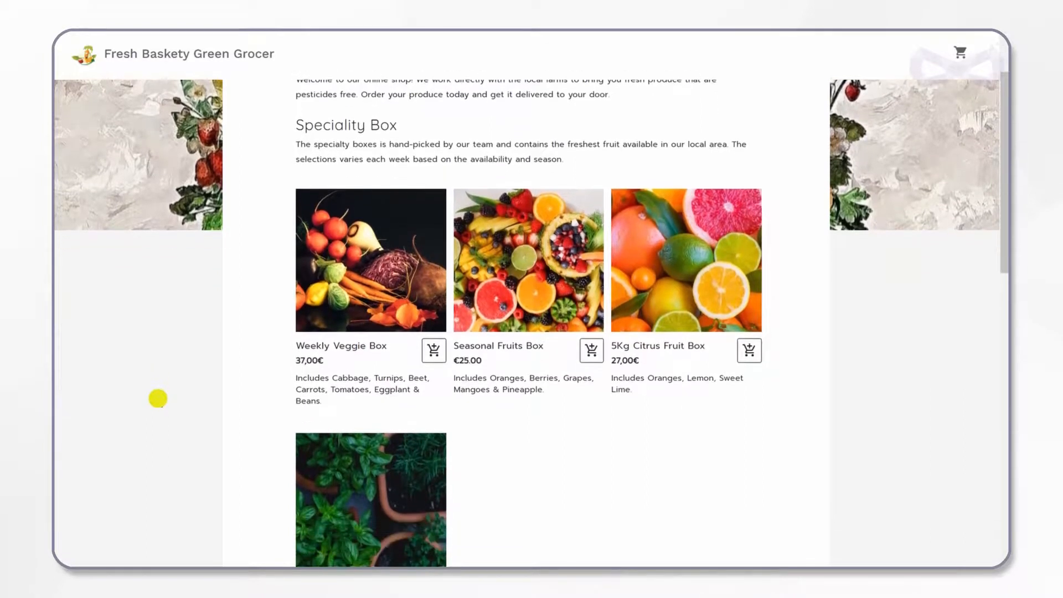
left_click(433, 270)
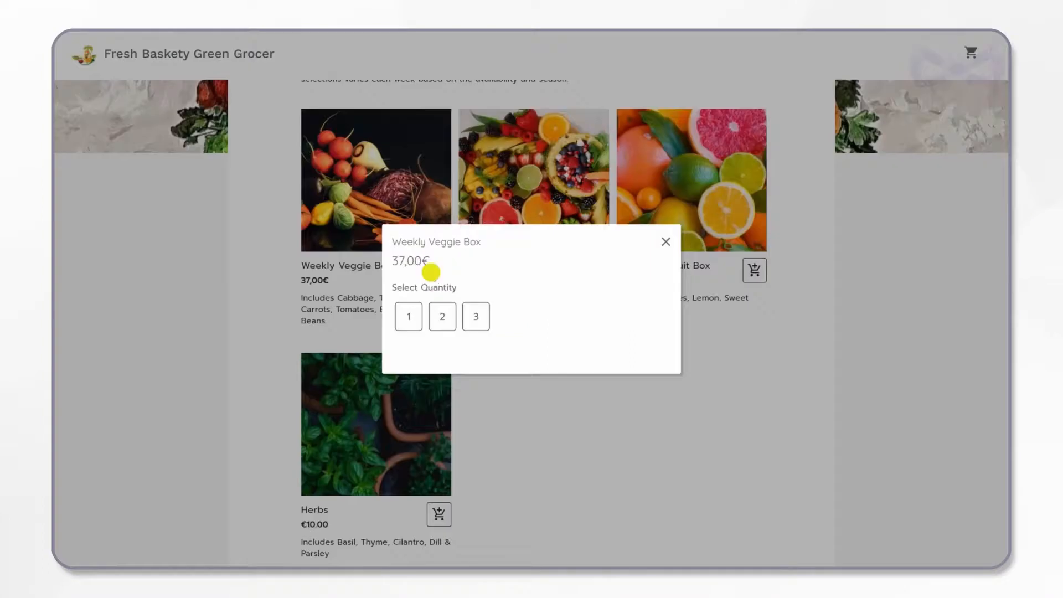
left_click(402, 321)
Step: Add a quantity of 1 Herbs and 1 Farm Fresh Eggs (Pack of 6) to the cart
left_click(436, 515)
left_click(412, 313)
scroll(486, 422, "down", 6)
left_click(435, 441)
left_click(408, 316)
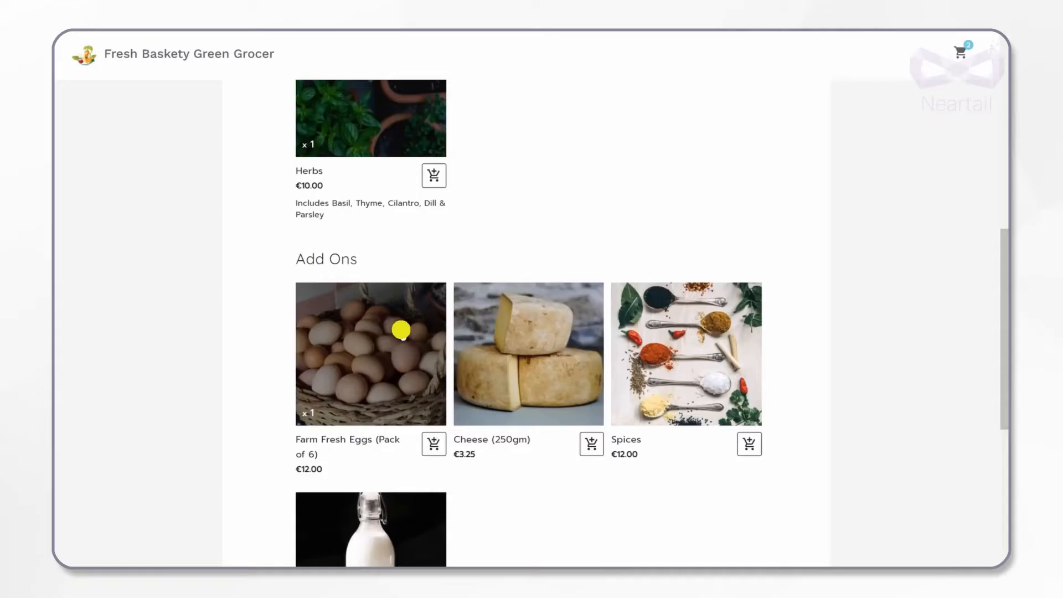
Step: Continue to the contact details and enter the customer's name, phone number and e-mail address
scroll(401, 330, "down", 4)
left_click(338, 484)
left_click(363, 203)
type("Zarah")
left_click(548, 202)
left_click(695, 211)
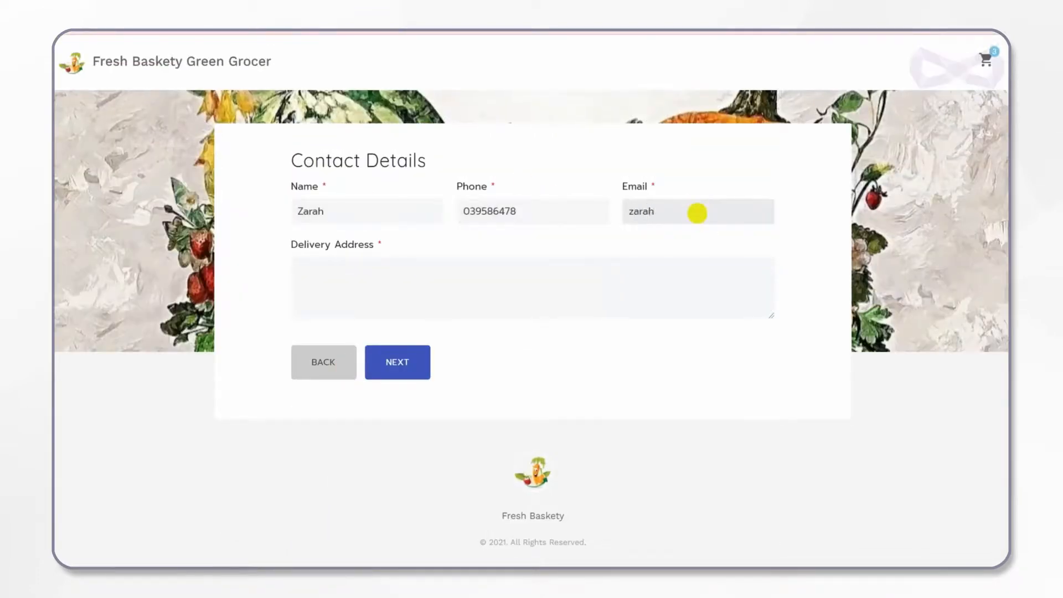
Step: Fill in the customer's delivery address on three lines
left_click(580, 275)
key("Return")
key("Return")
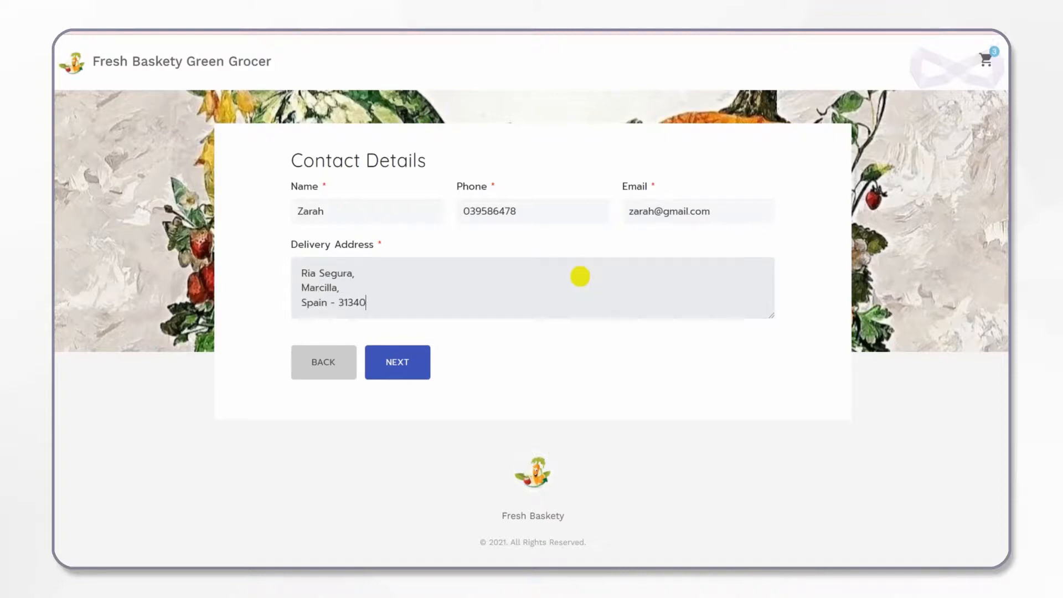
Step: Proceed from the contact details to the order review, place the order and return to the form's dashboard
left_click(396, 367)
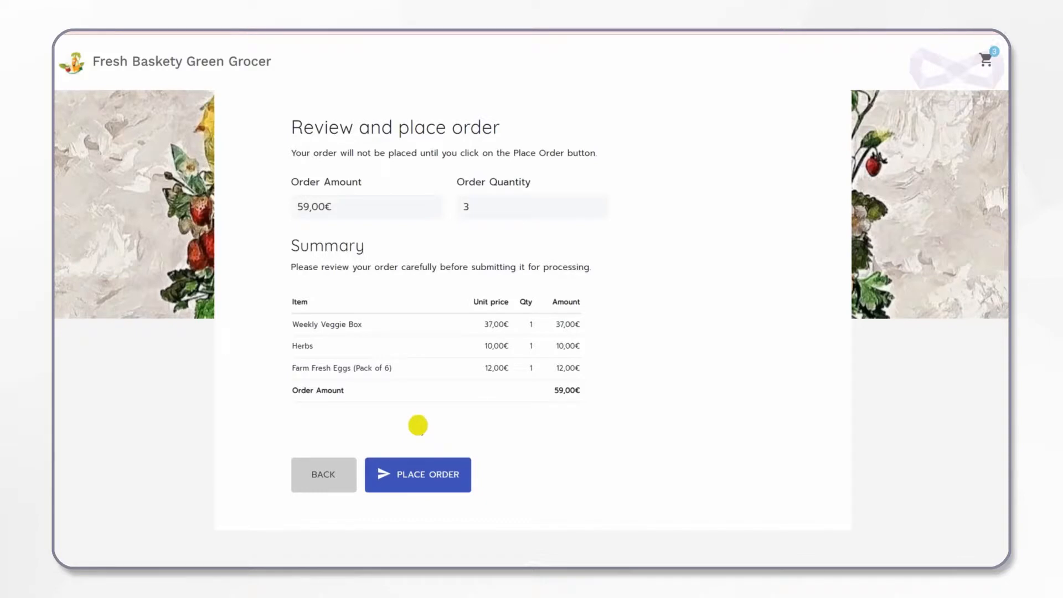
left_click(419, 475)
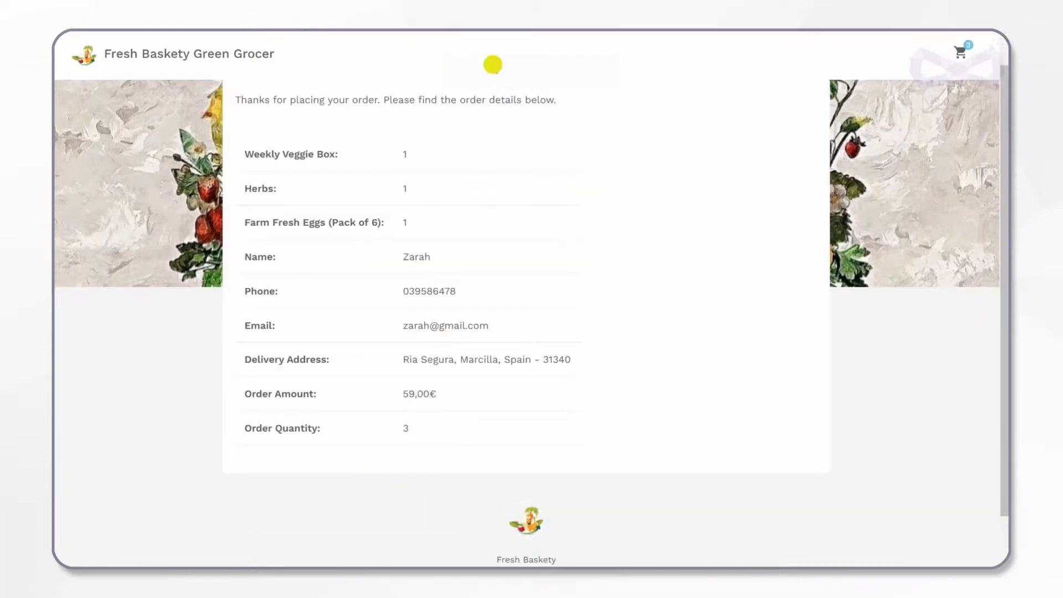
left_click(532, 72)
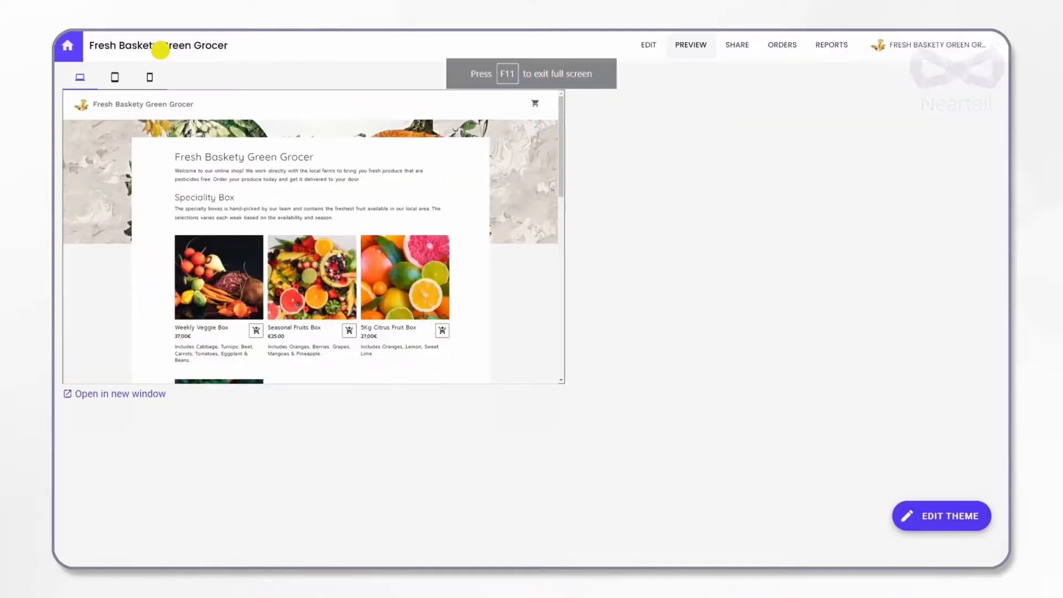
Step: Open the form's submitted orders and select the newly placed order with the Weekly Veggie Box
left_click(775, 50)
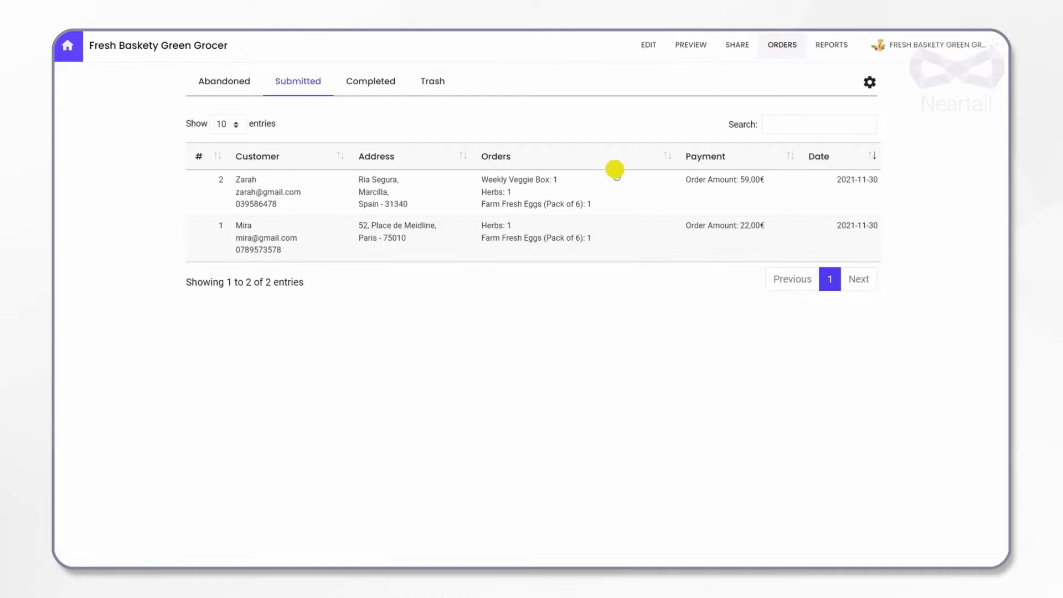
left_click(571, 201)
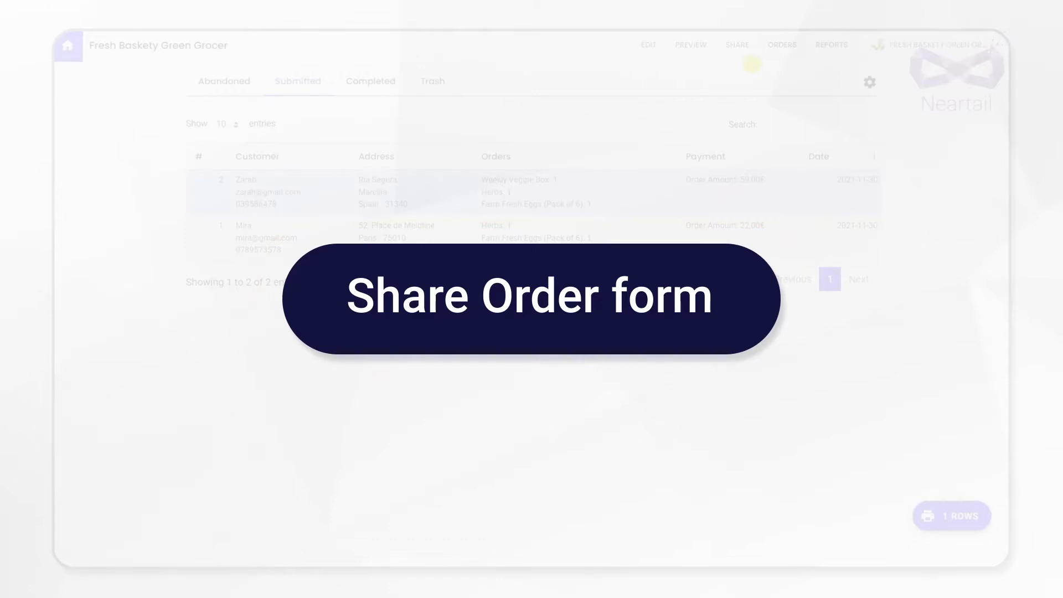
Step: Open the order form's sharing options and view the link, WhatsApp and embed choices
left_click(746, 49)
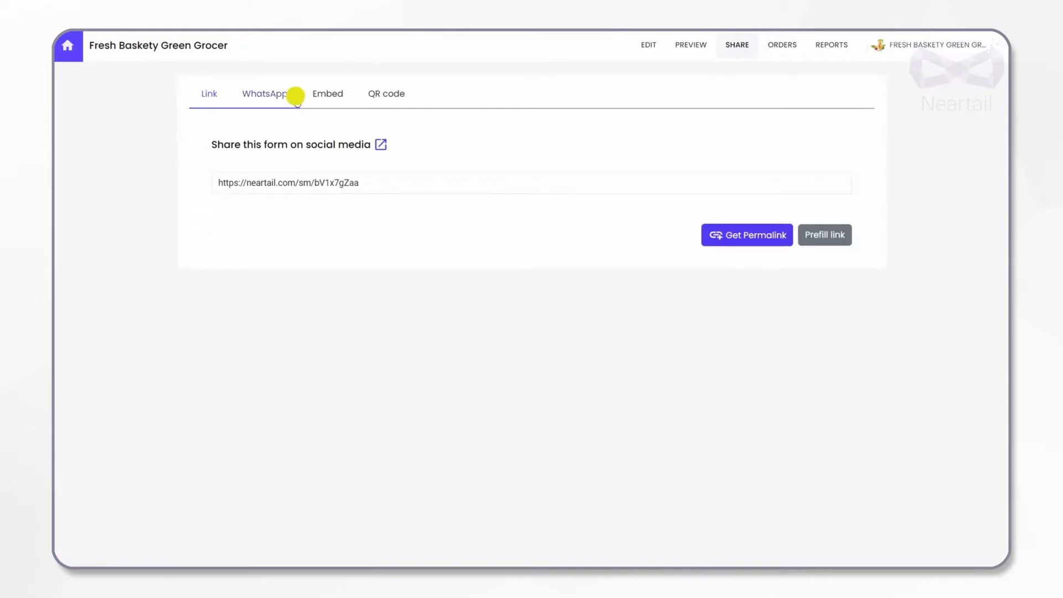
left_click(288, 94)
left_click(323, 99)
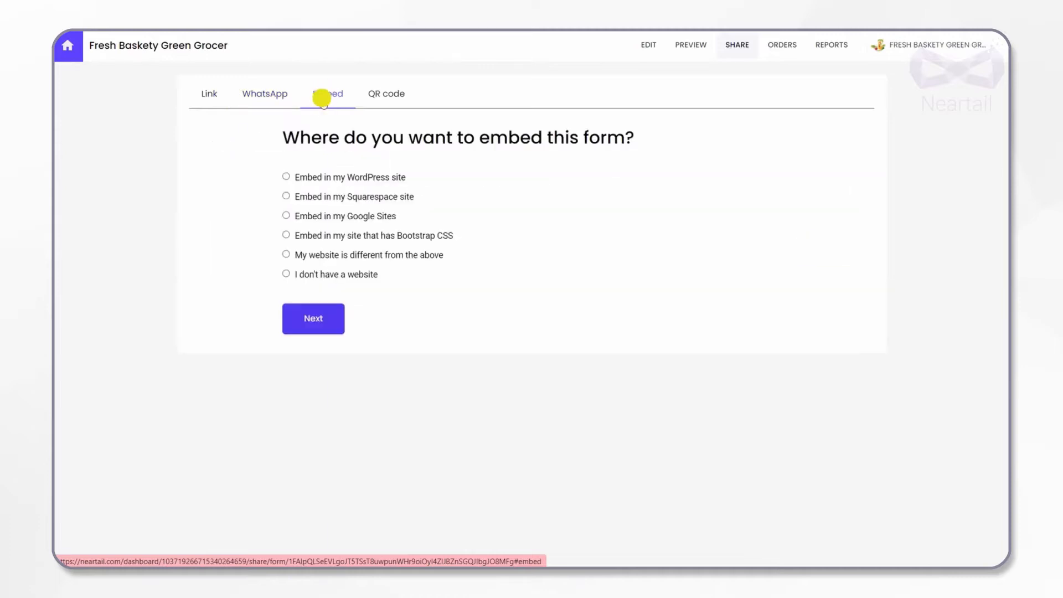